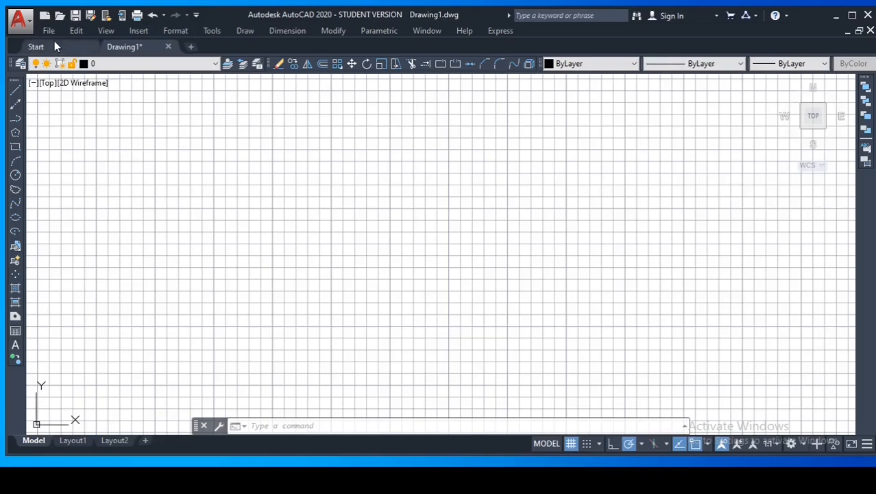
Set the drawing's length units to Architectural with 0'-0" precision, keeping inches as the insertion scale
click(183, 32)
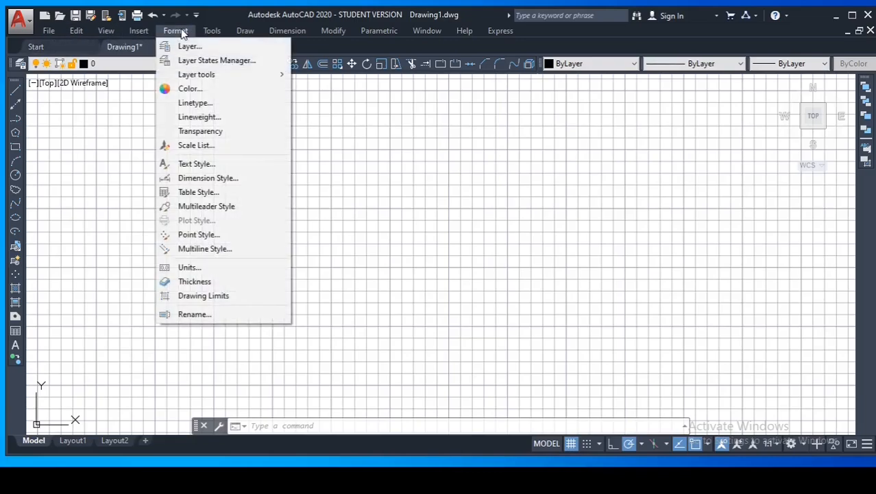
click(194, 271)
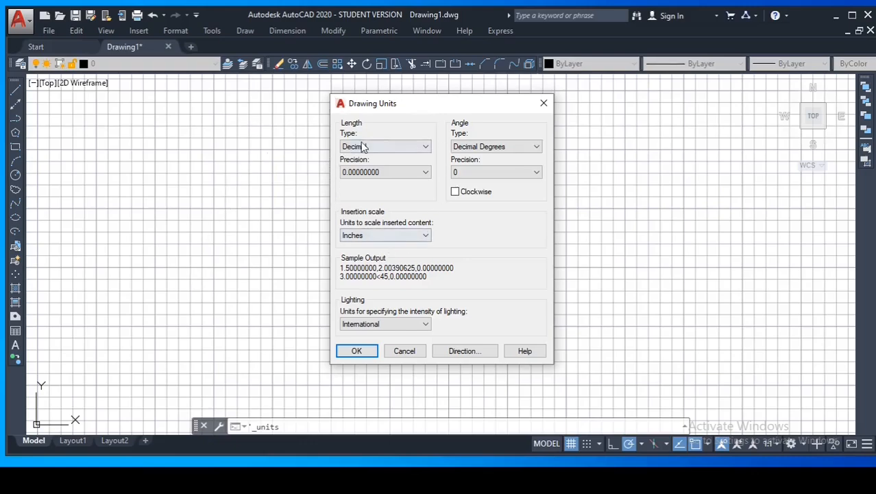
click(426, 149)
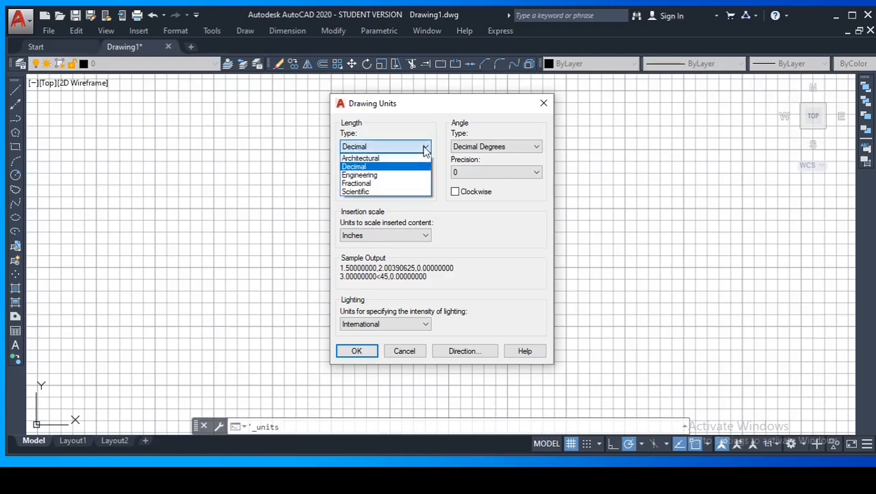
click(388, 158)
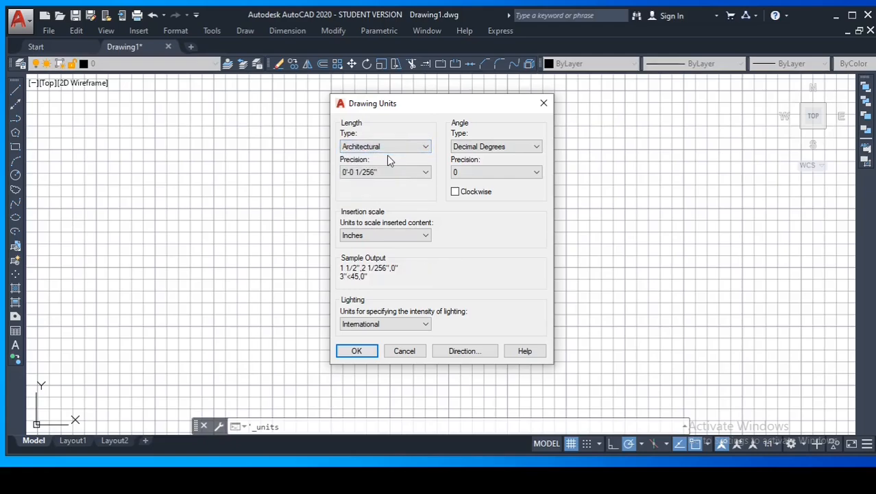
click(420, 172)
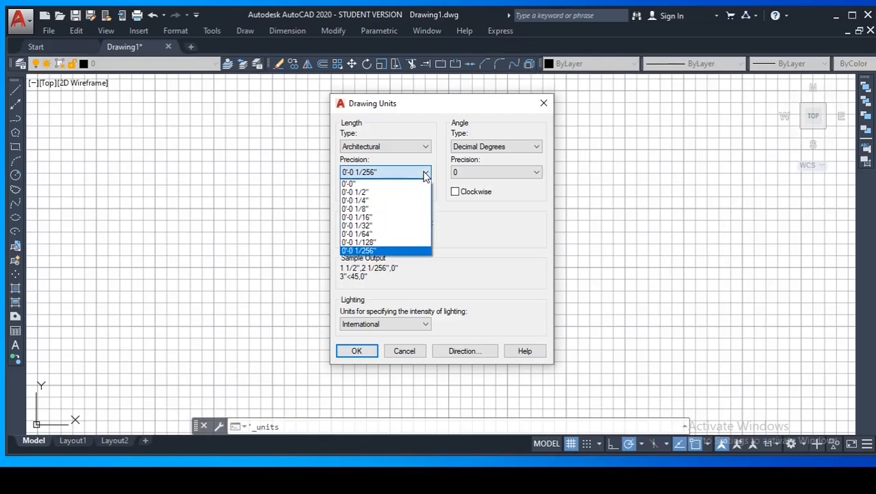
click(374, 185)
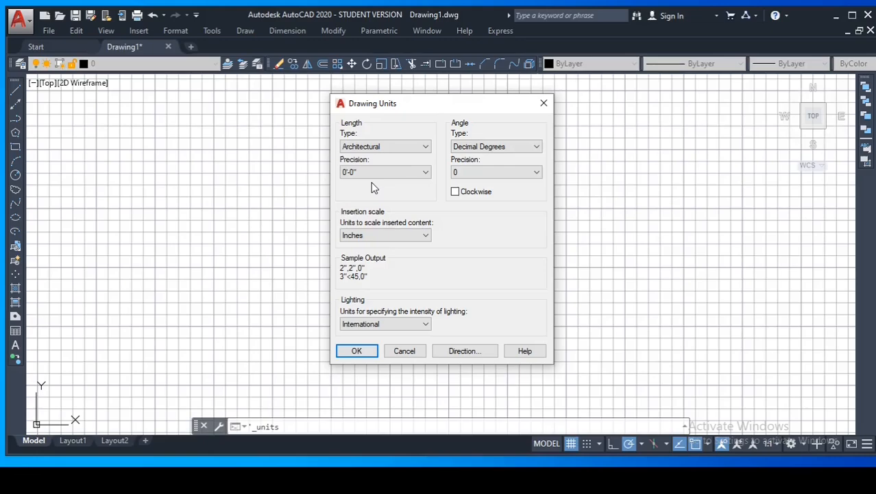
click(424, 237)
click(424, 237)
click(358, 351)
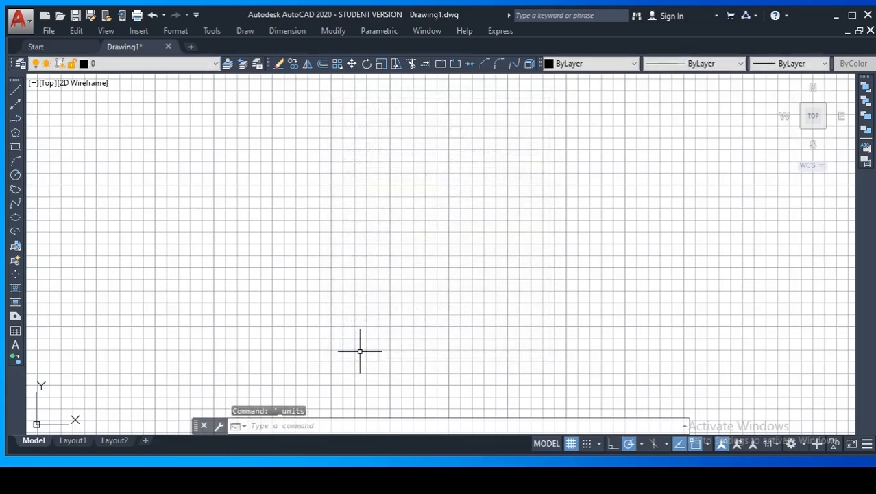
key(Escape)
key(Escape)
key(Escape)
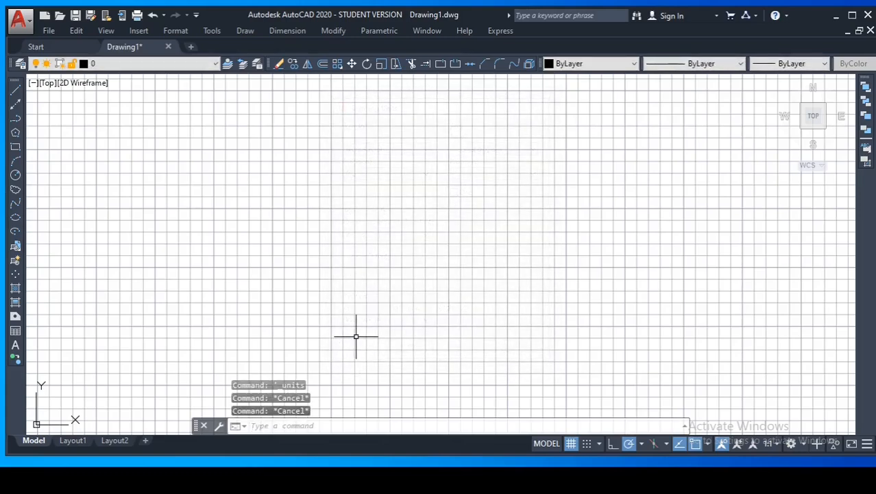
click(174, 30)
key(Escape)
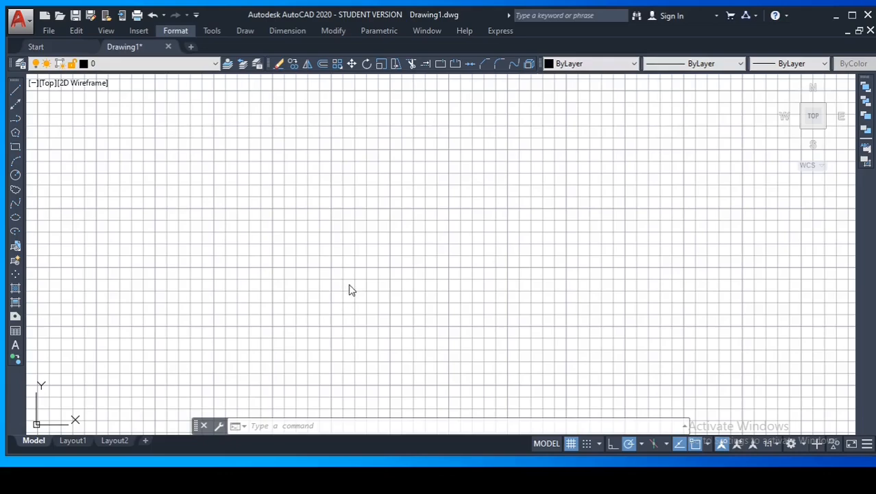
click(349, 284)
key(Escape)
key(Escape)
key(Escape)
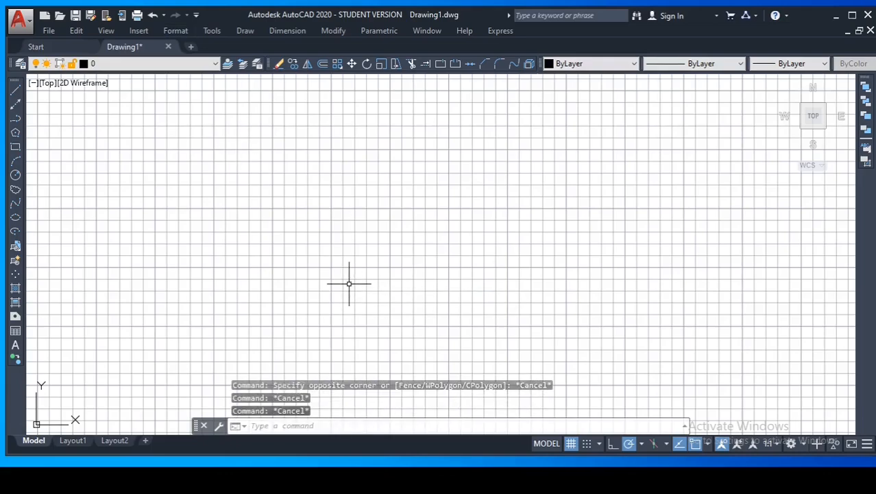
Reopen the drawing units settings with the UNITS command and review the available length types
text(un)
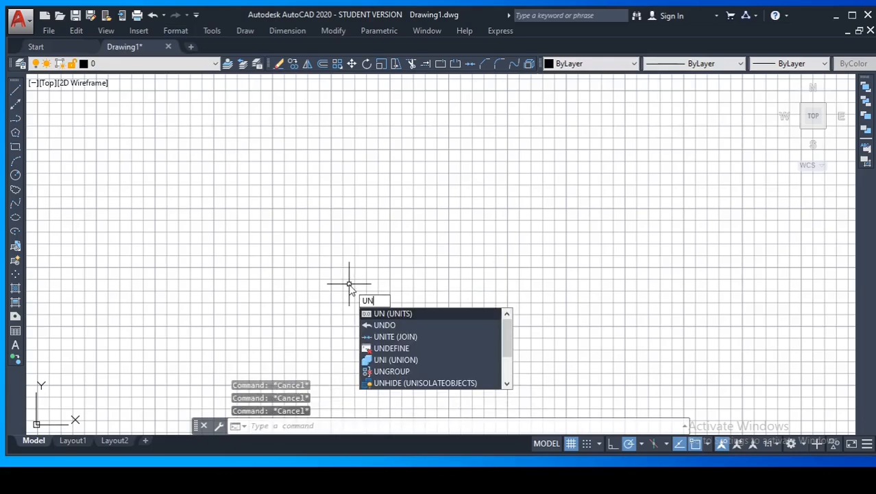
click(415, 314)
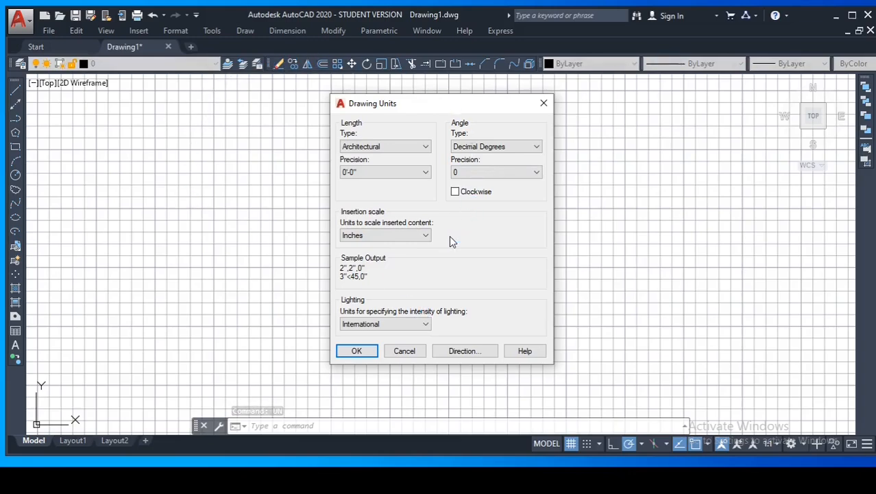
click(424, 148)
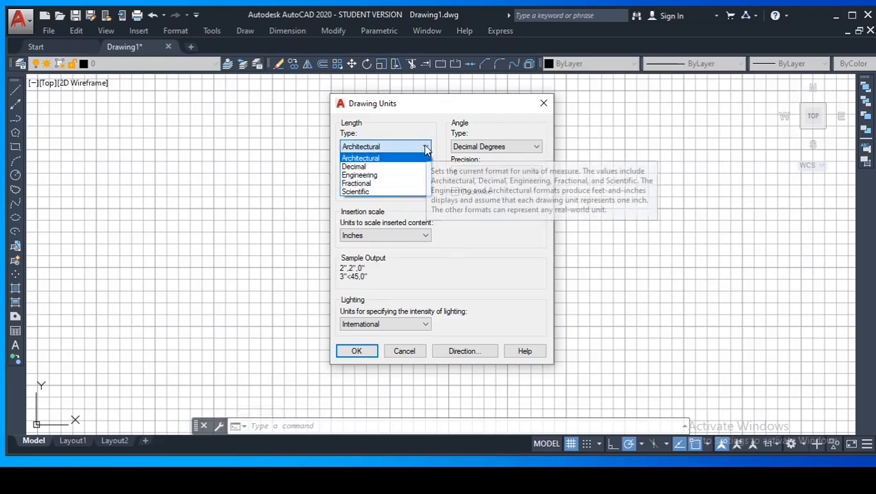
click(418, 149)
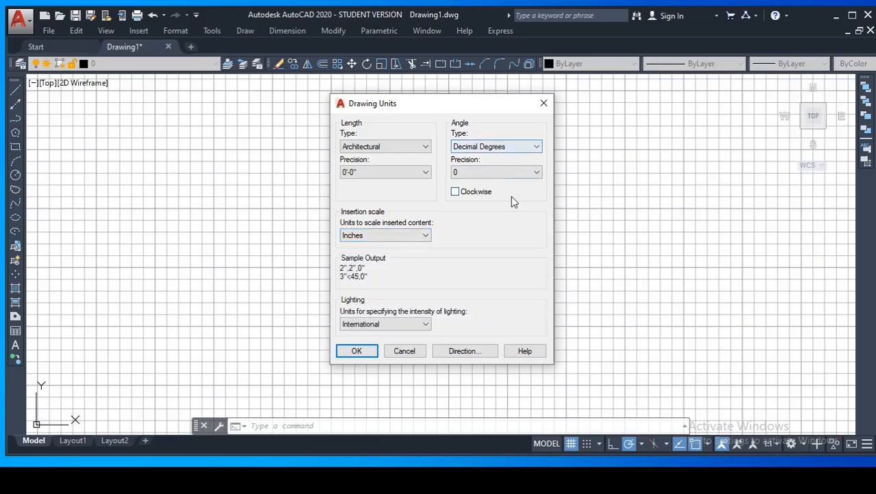
click(356, 351)
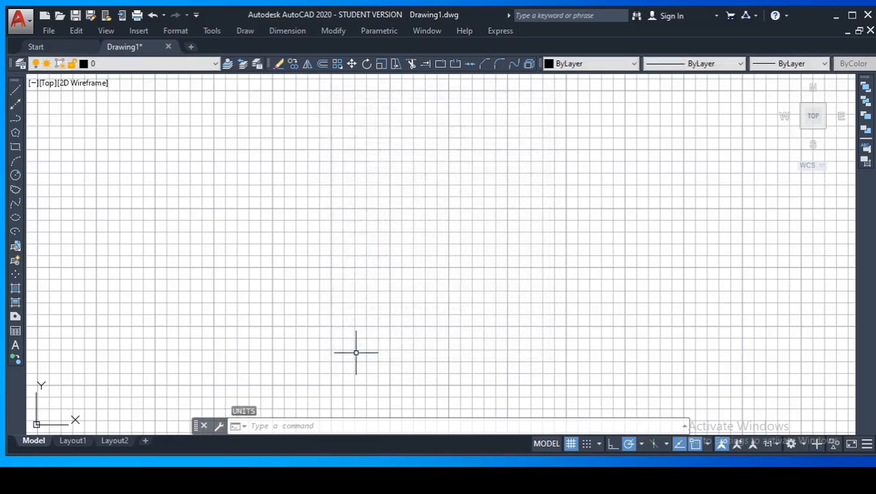
key(Escape)
key(Escape)
key(Escape)
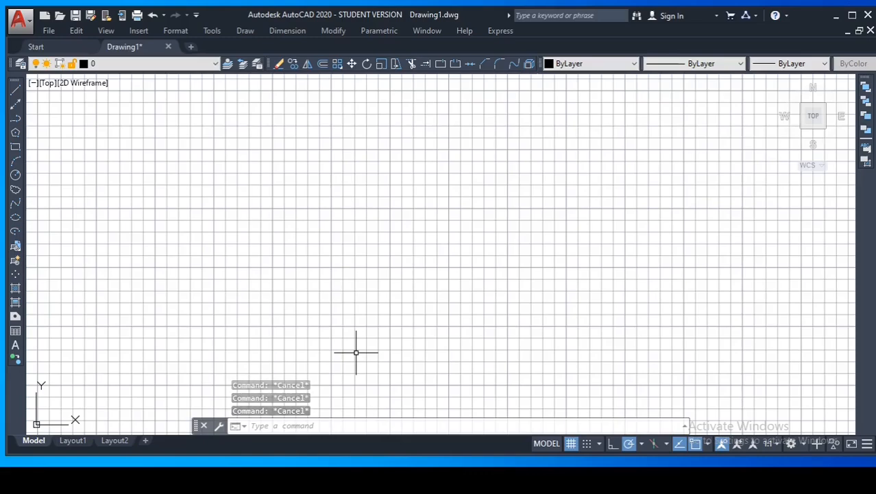
key(Escape)
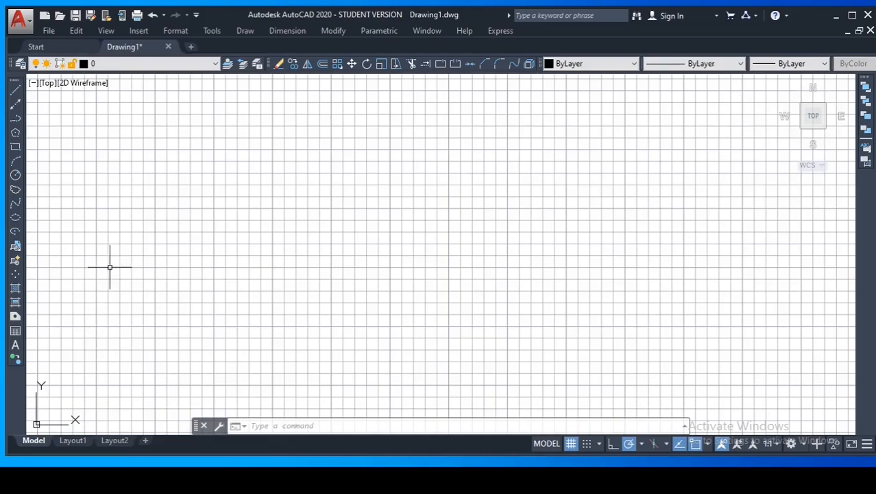
click(170, 33)
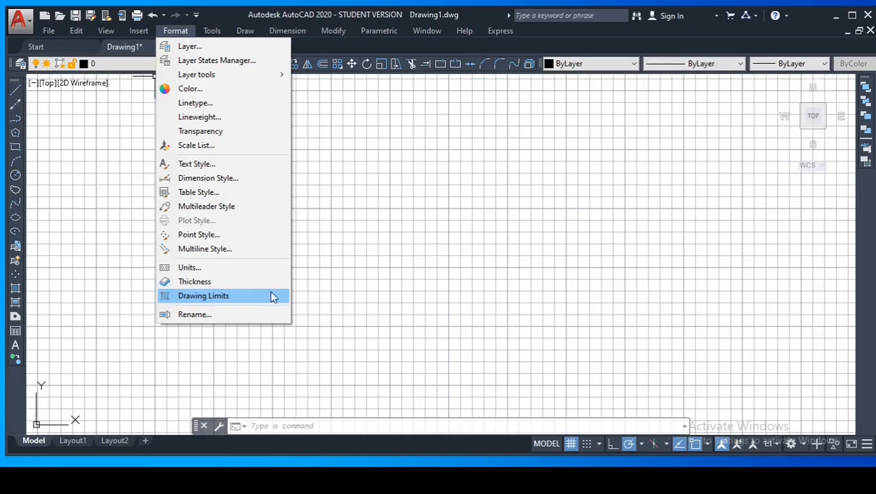
click(321, 280)
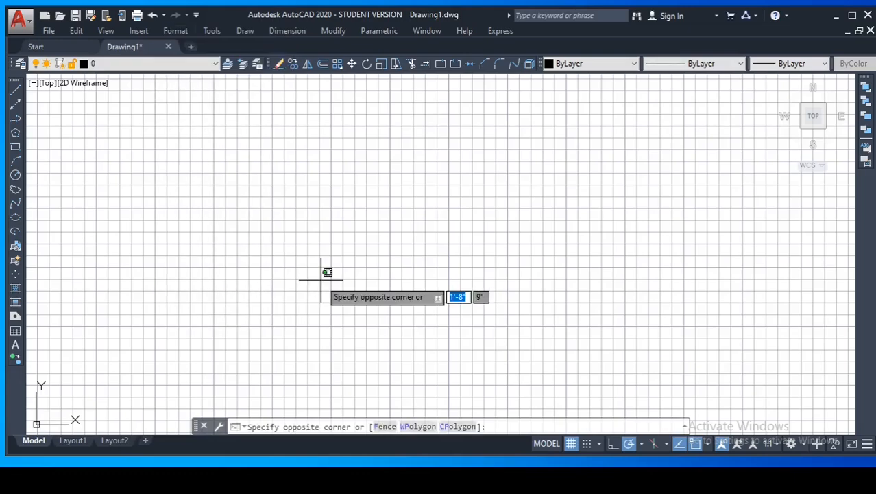
key(Escape)
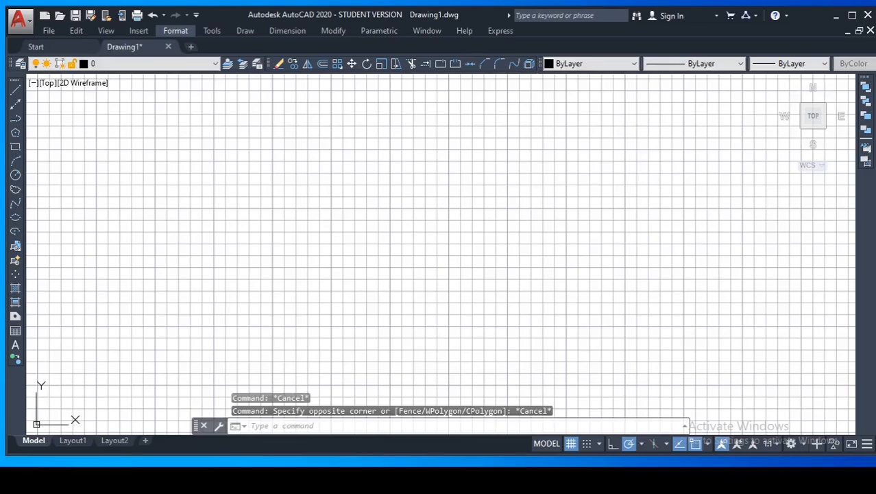
click(321, 279)
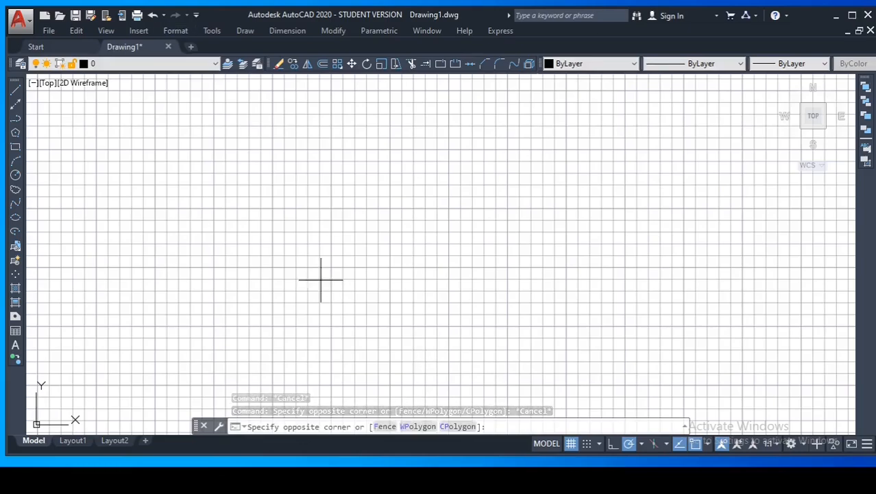
key(Escape)
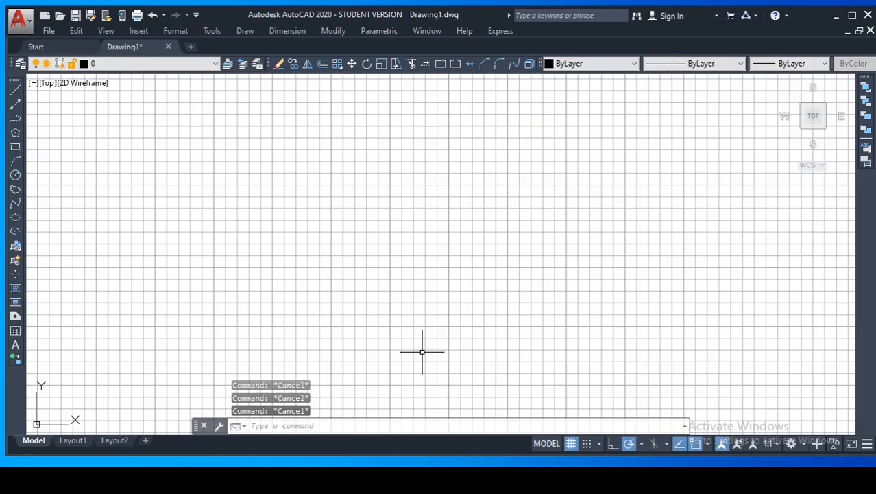
Set the model space limits with LIMITS, using lower left corner 0,0 and upper right corner 100,80
text(LIMITS)
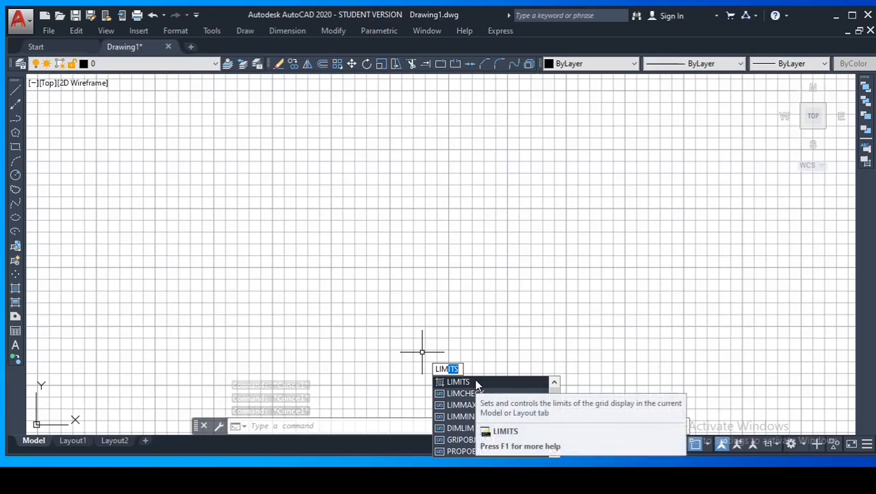
click(476, 382)
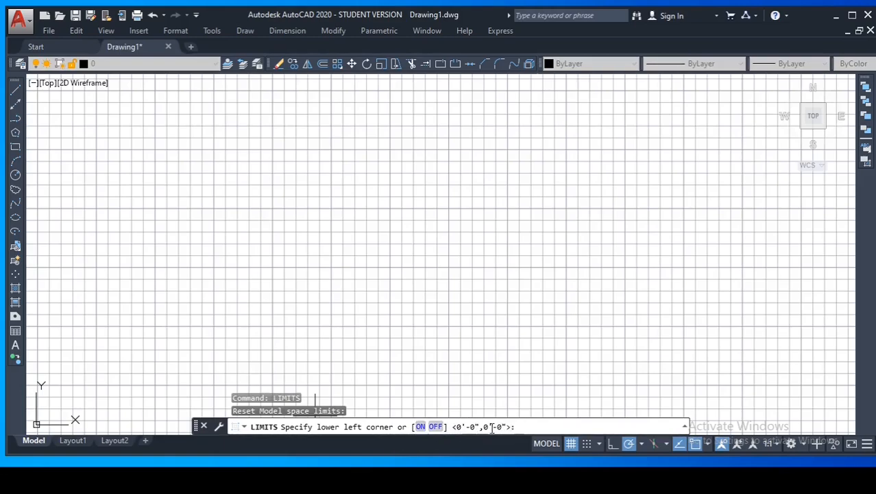
scroll(521, 406, up, 3)
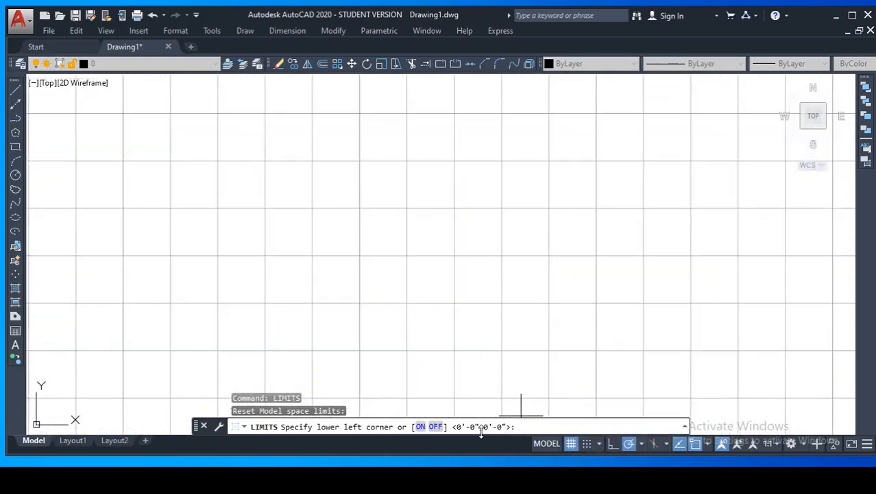
scroll(570, 367, down, 3)
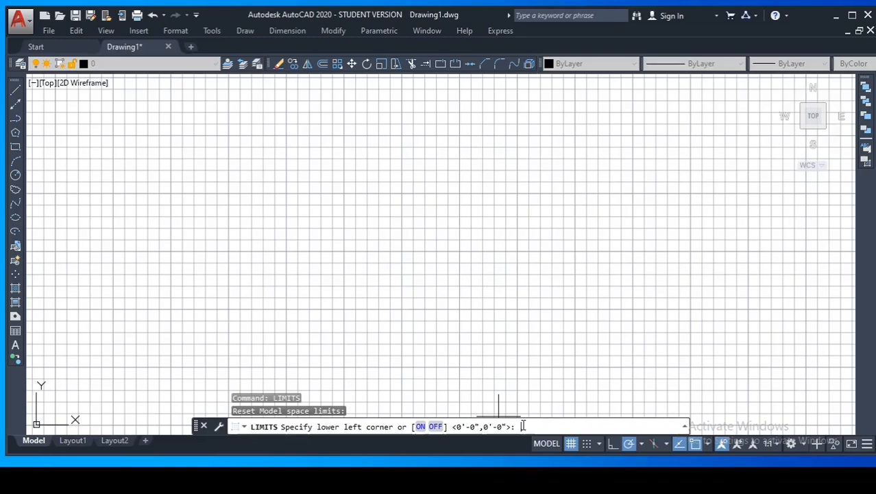
text(0,0)
key(Return)
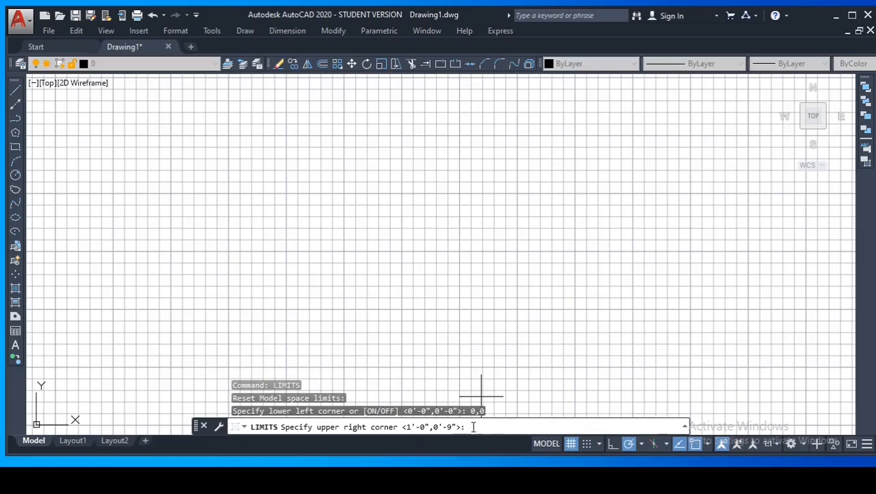
text(00,80)
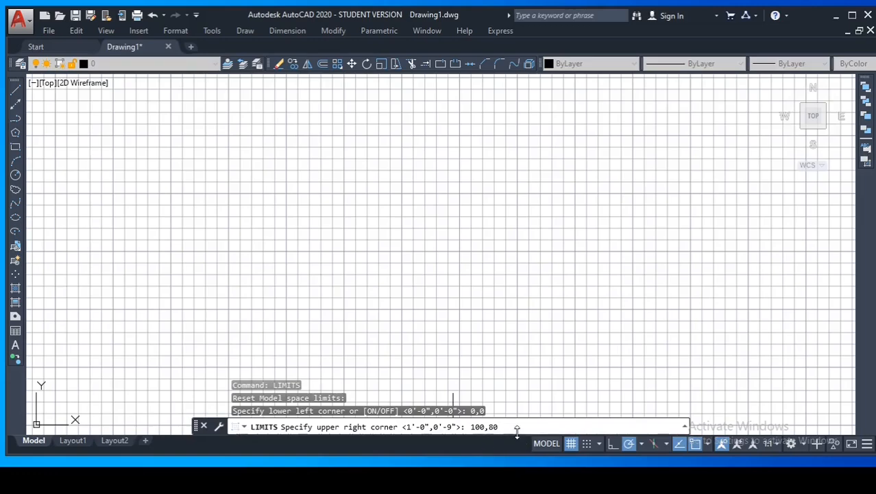
key(Return)
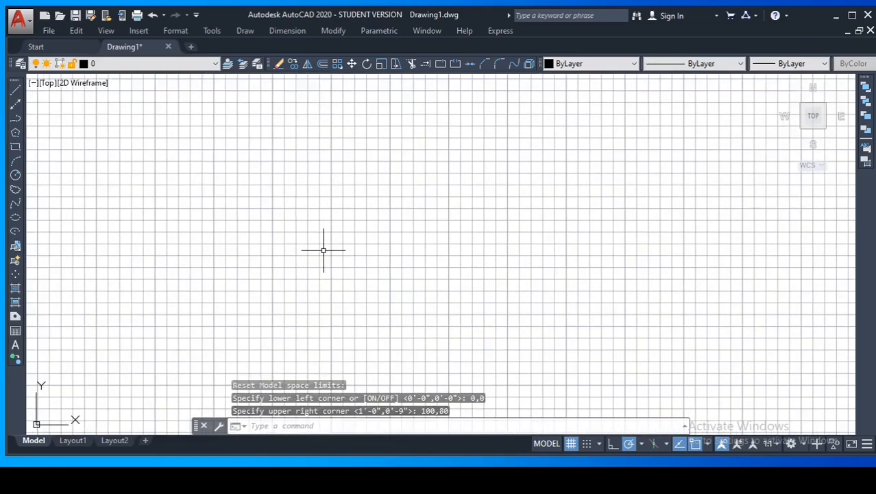
Zoom the view with the All option to fit the whole drawing limits
text(z)
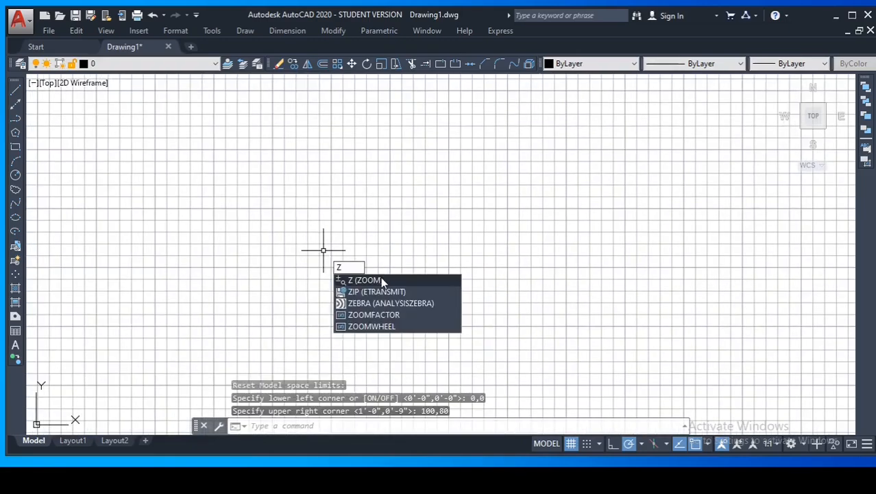
click(382, 280)
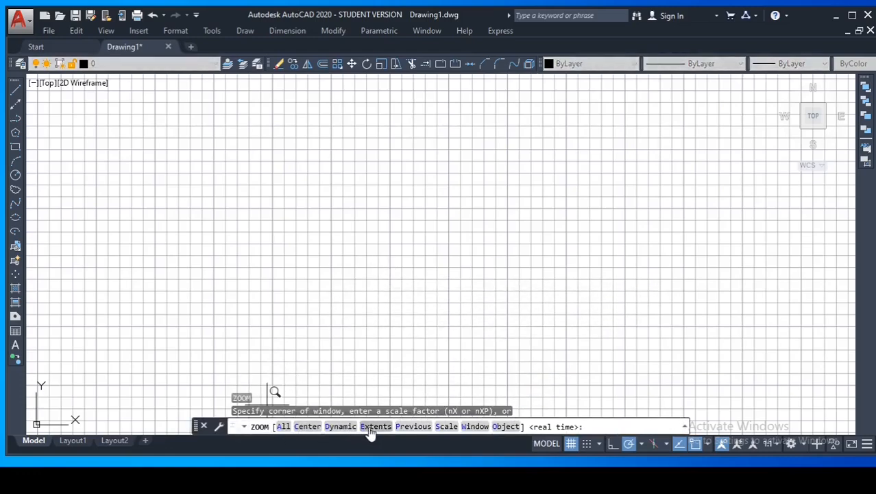
click(284, 426)
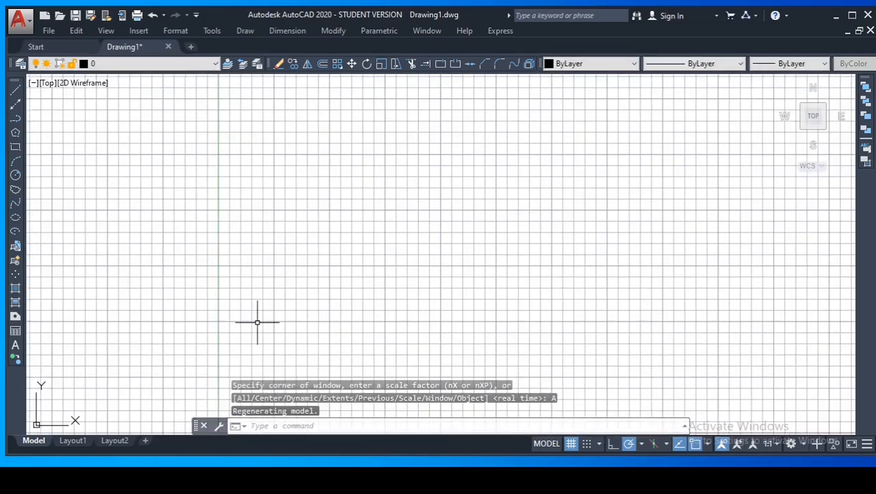
key(Return)
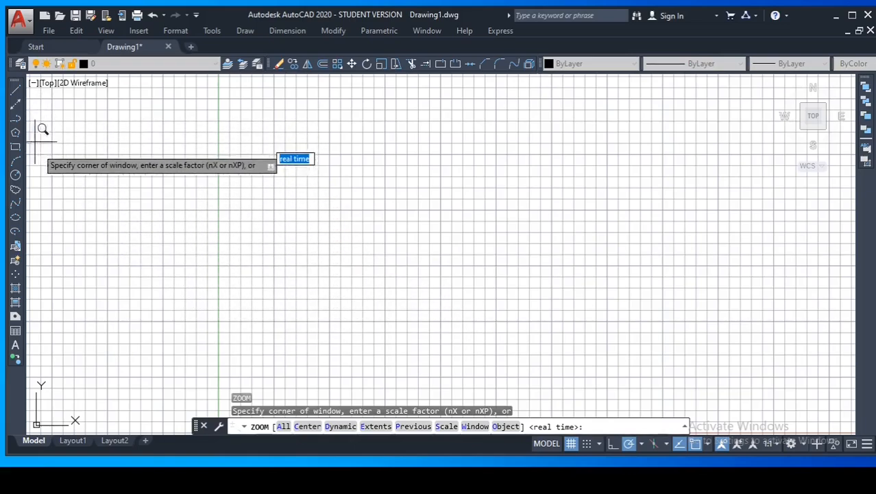
Draw a horizontal line 100 inches long across the middle of the drawing area
click(15, 90)
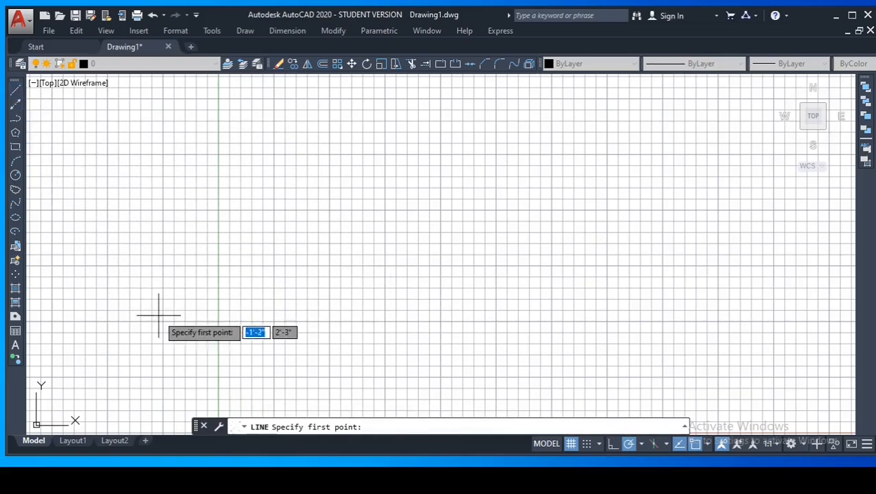
click(231, 274)
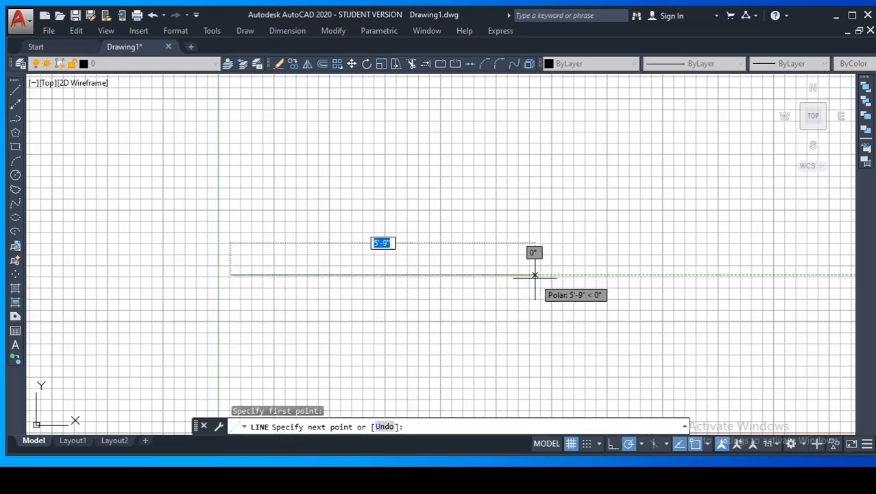
text(100)
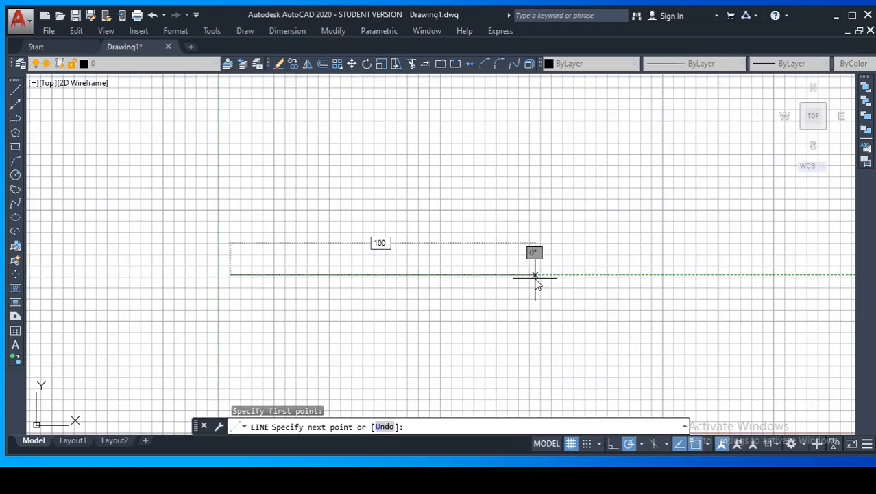
key(Return)
key(Return)
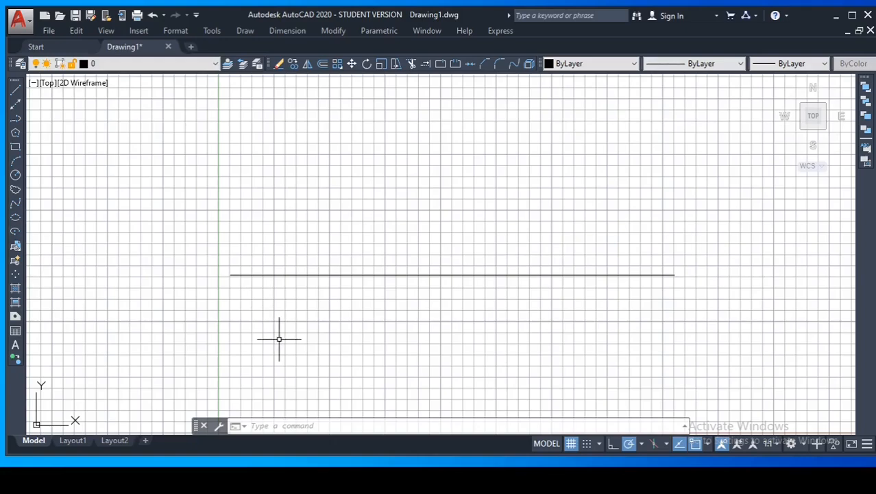
key(Escape)
key(Escape)
key(Escape)
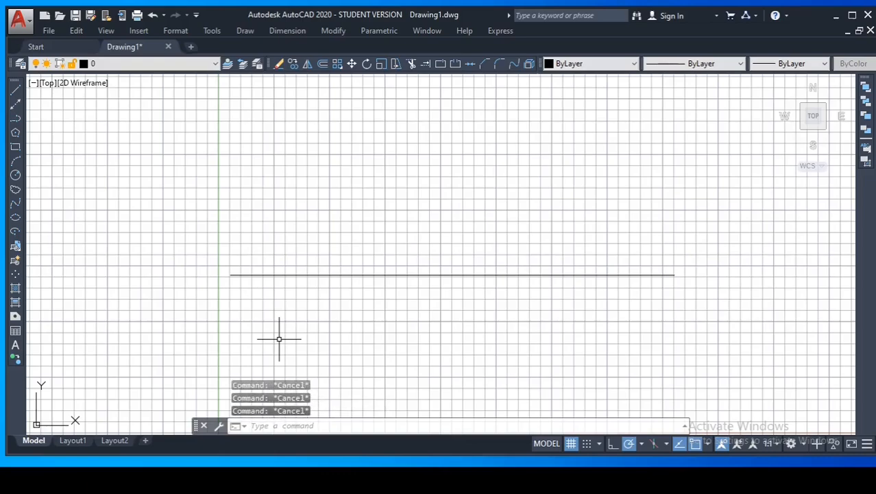